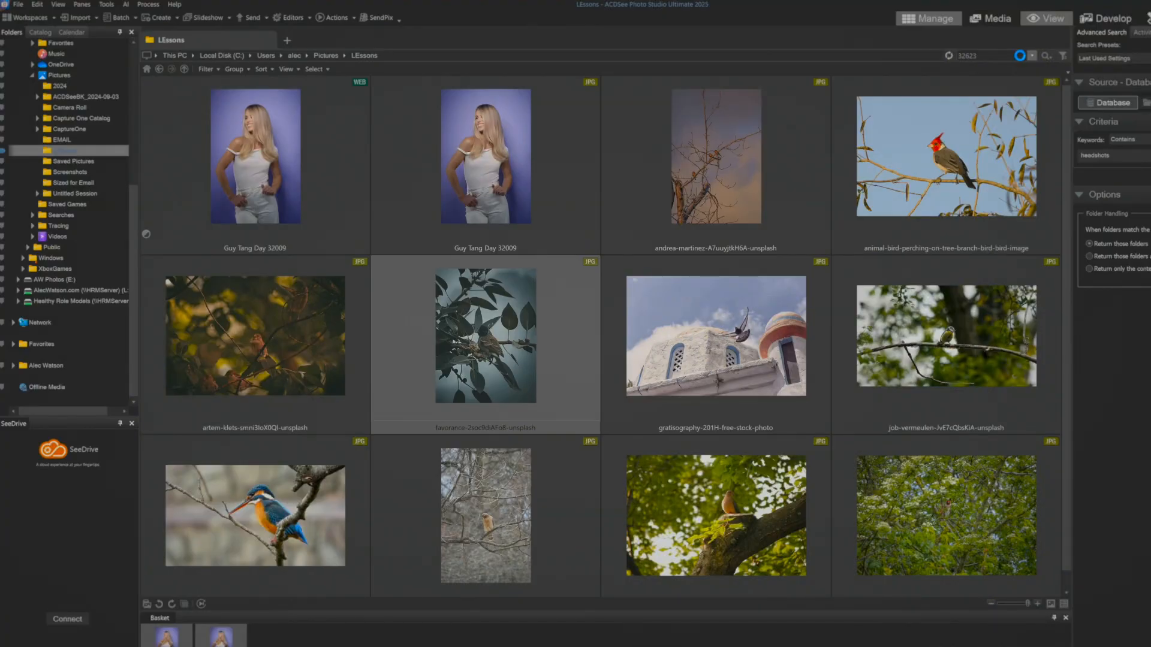
# - Open the leafy bird photo in Develop and raise its exposure
pyautogui.press('Return')
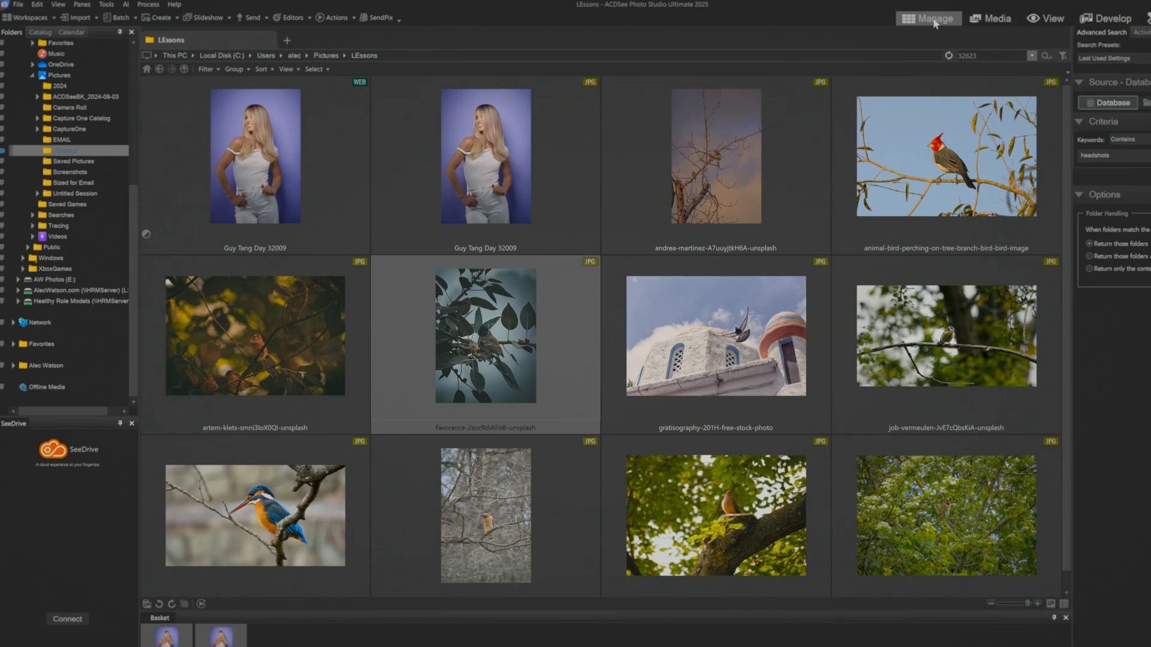
pyautogui.click(1116, 19)
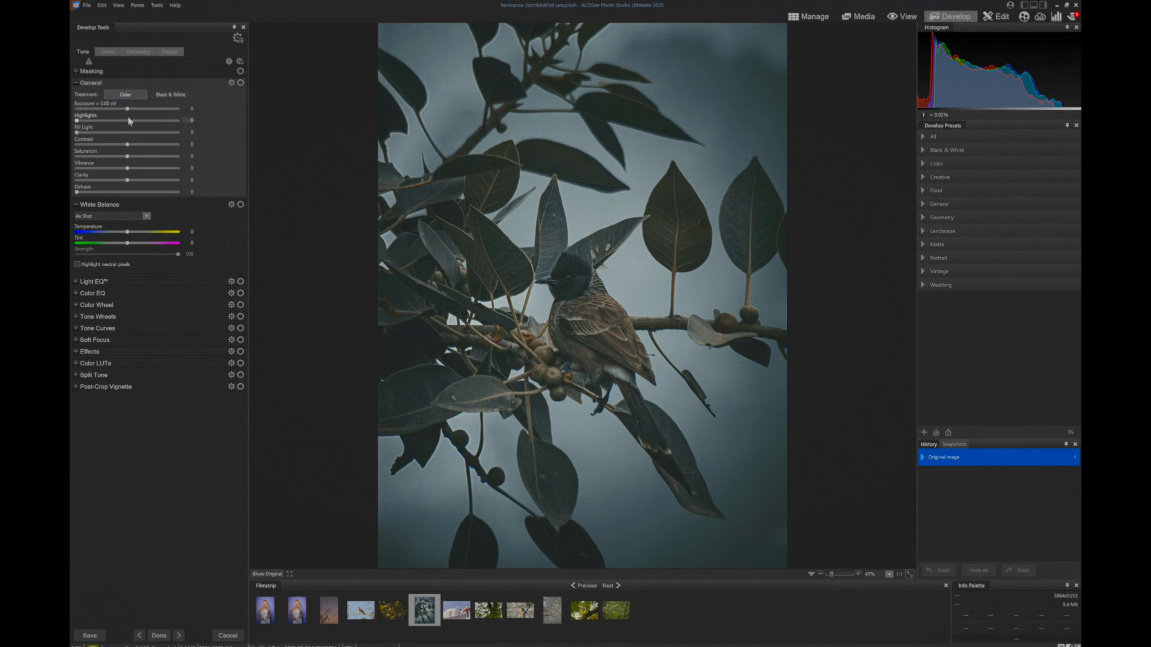
pyautogui.moveTo(130, 111); pyautogui.dragTo(139, 110)
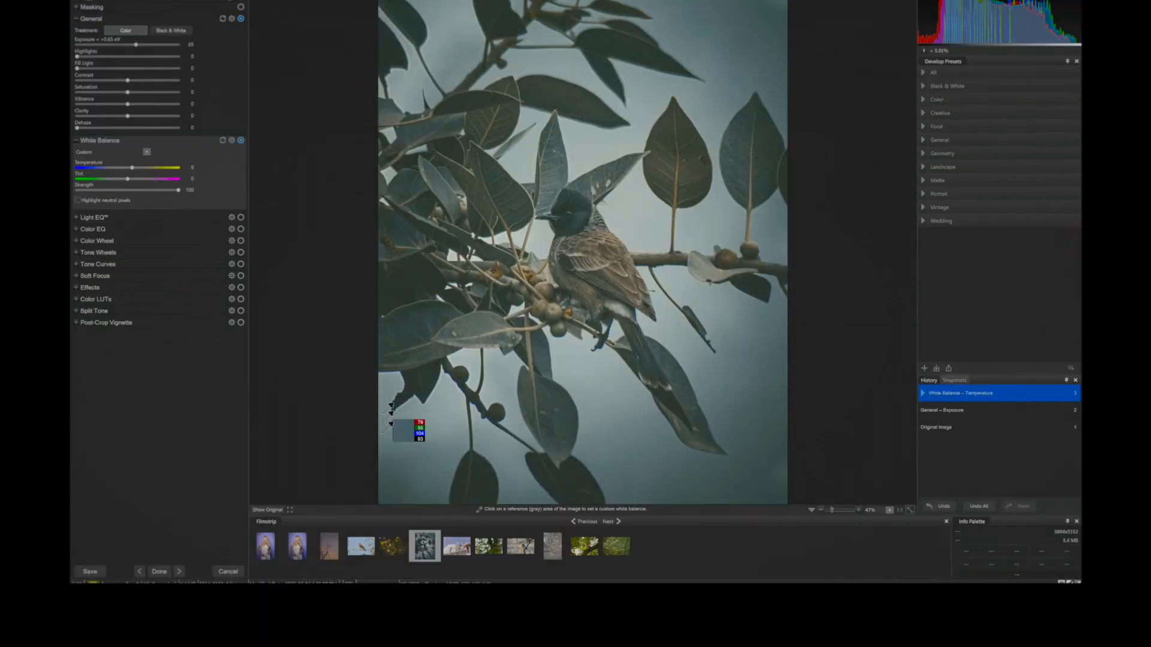
# - Toggle Show Original several times to compare the brightened edit with the original
pyautogui.click(264, 514)
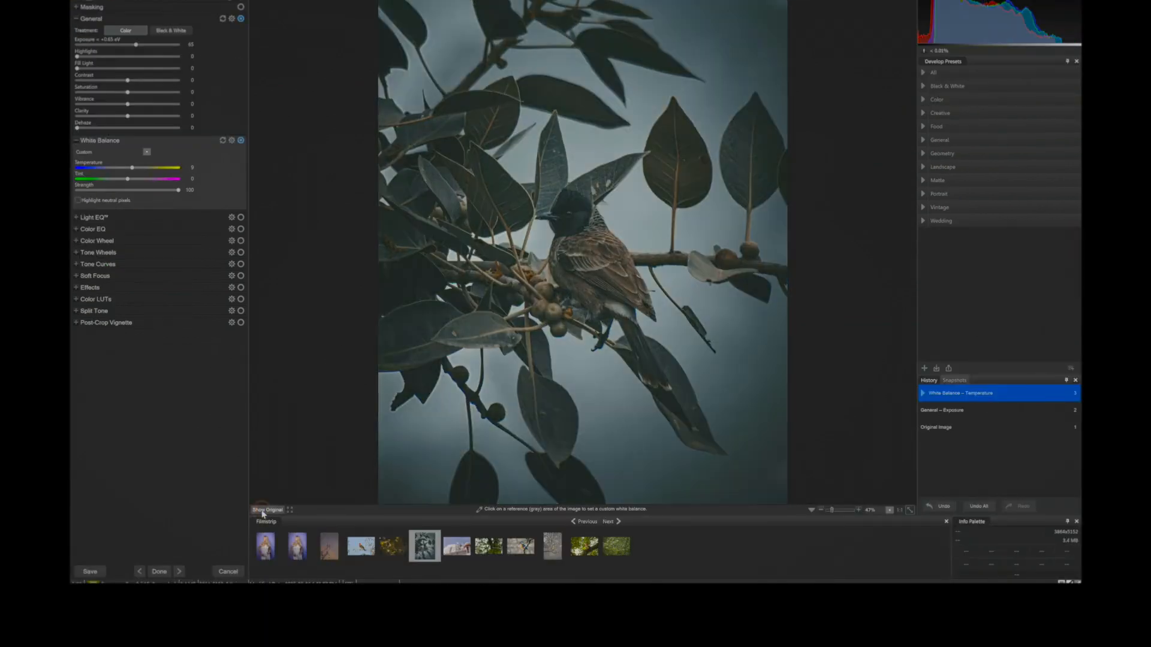
pyautogui.click(264, 513)
pyautogui.click(263, 513)
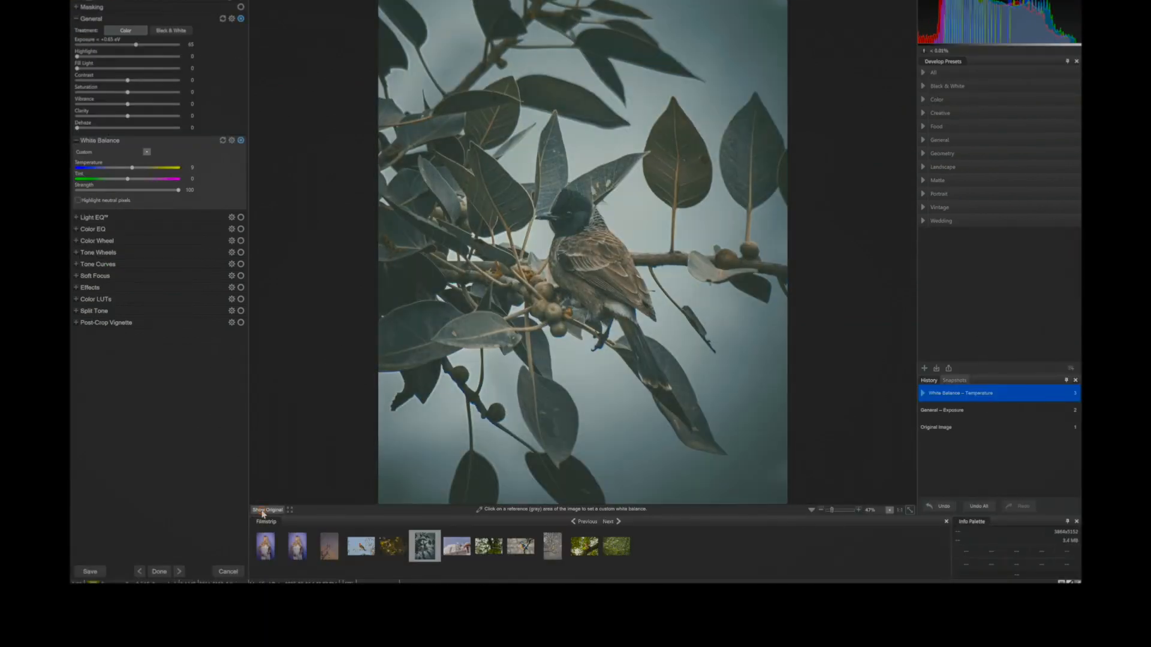
pyautogui.click(264, 513)
pyautogui.click(86, 2)
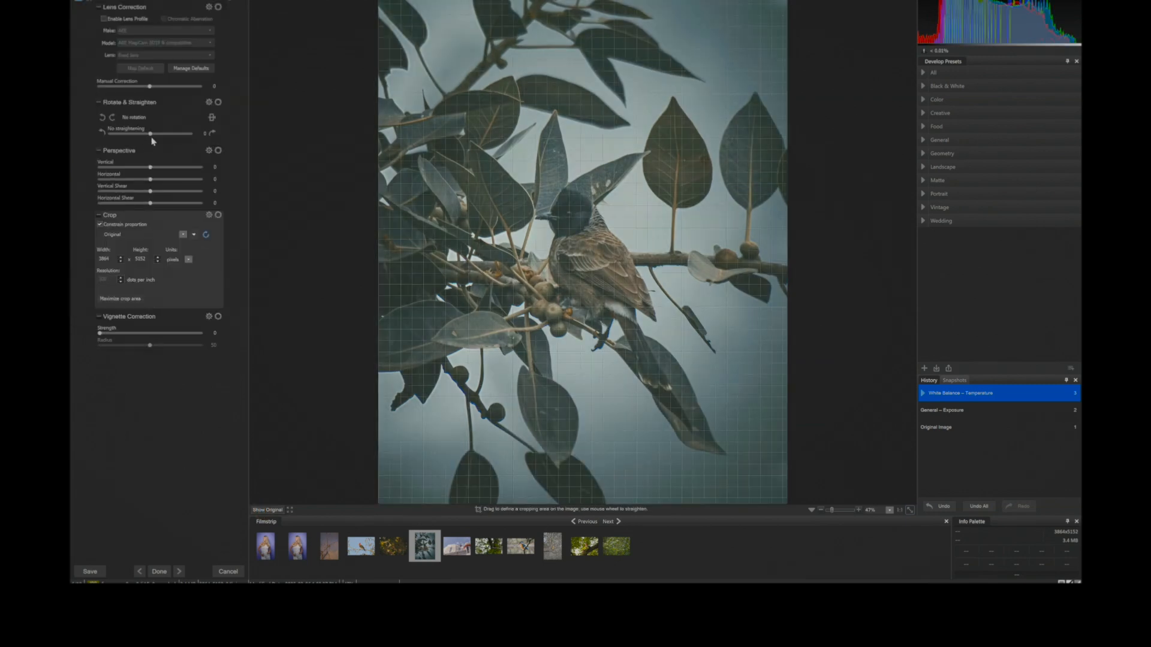
# - Straighten the photo 7.3 degrees to the left and compare it with the original
pyautogui.moveTo(150, 135)
pyautogui.mouseDown()
pyautogui.moveTo(179, 138)
pyautogui.moveTo(155, 135)
pyautogui.mouseUp()
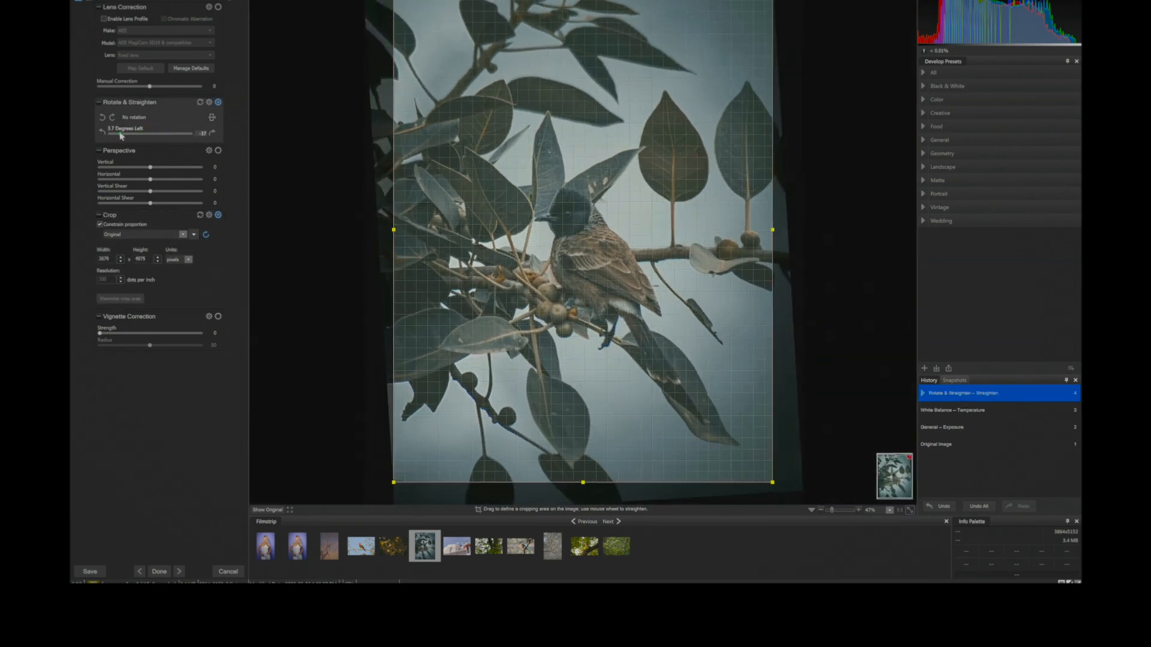
pyautogui.moveTo(148, 134); pyautogui.dragTo(134, 134)
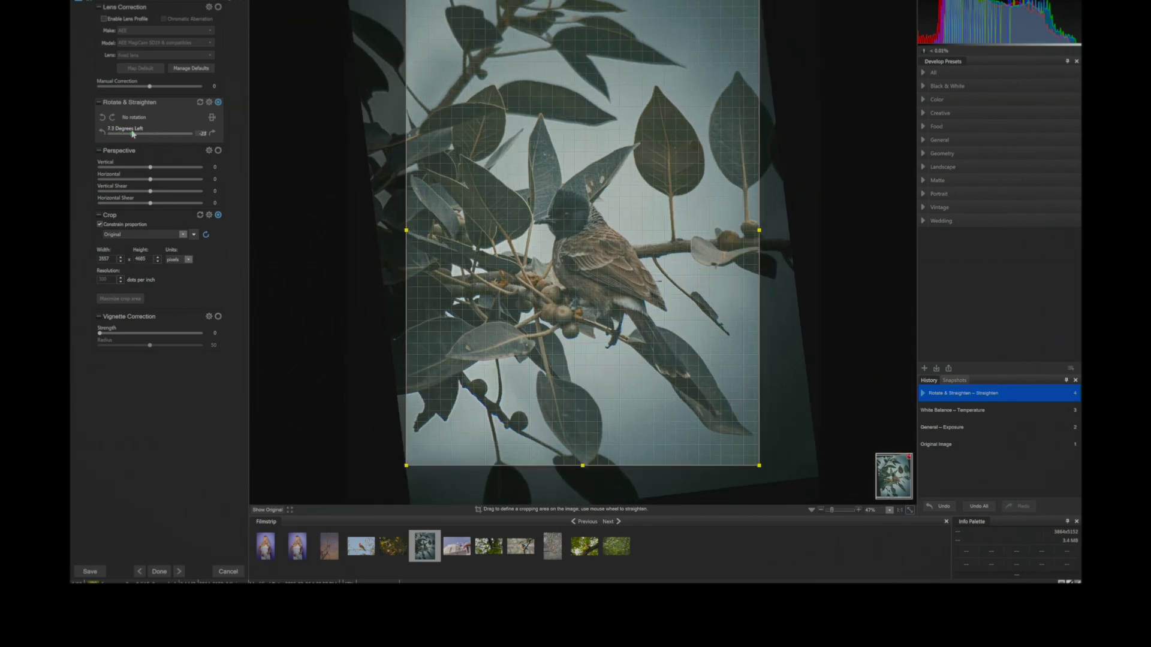
pyautogui.click(268, 512)
pyautogui.click(268, 511)
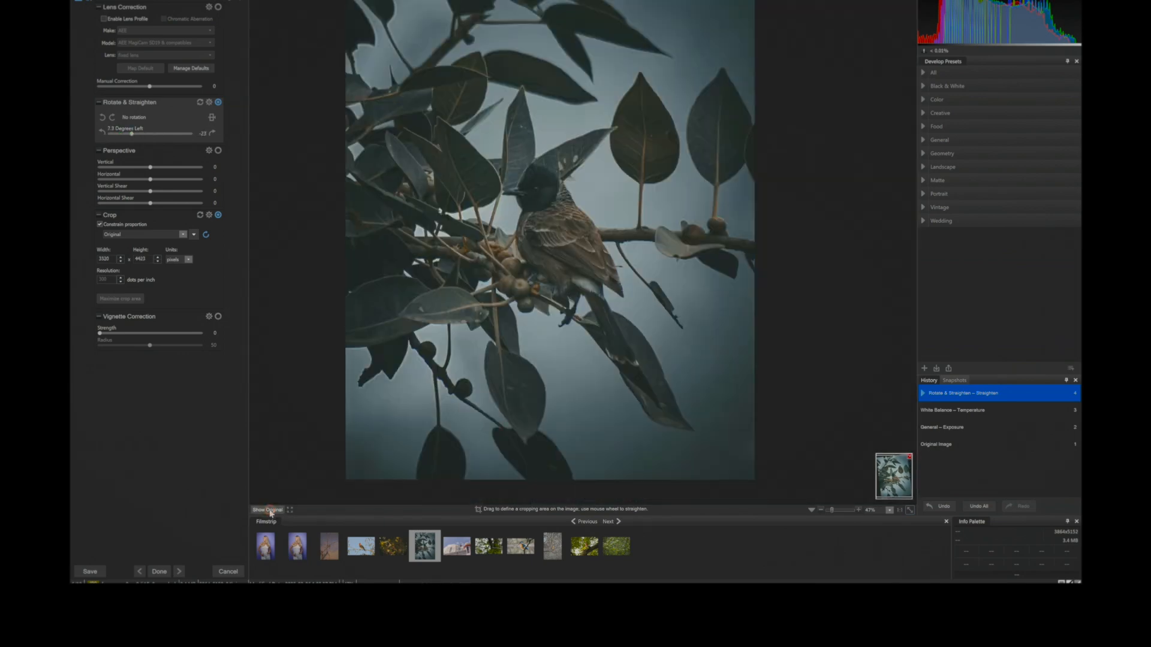
pyautogui.click(268, 512)
pyautogui.click(269, 511)
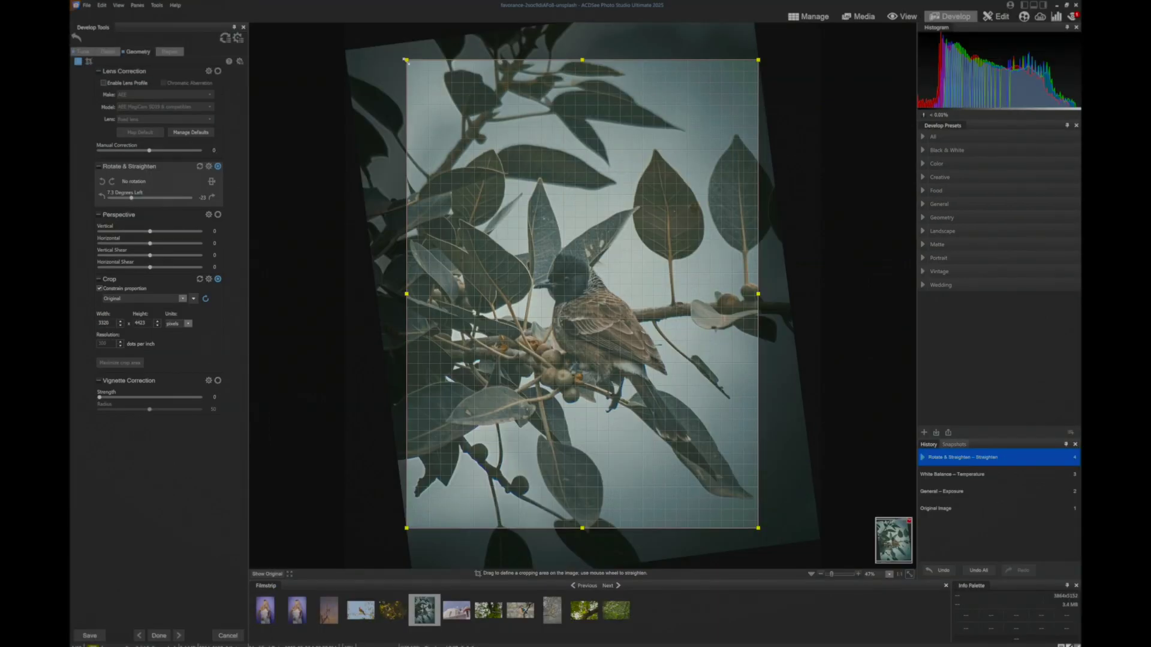
# - Tighten the crop box around the bird and check it against the unrotated original
pyautogui.moveTo(407, 62); pyautogui.dragTo(423, 92)
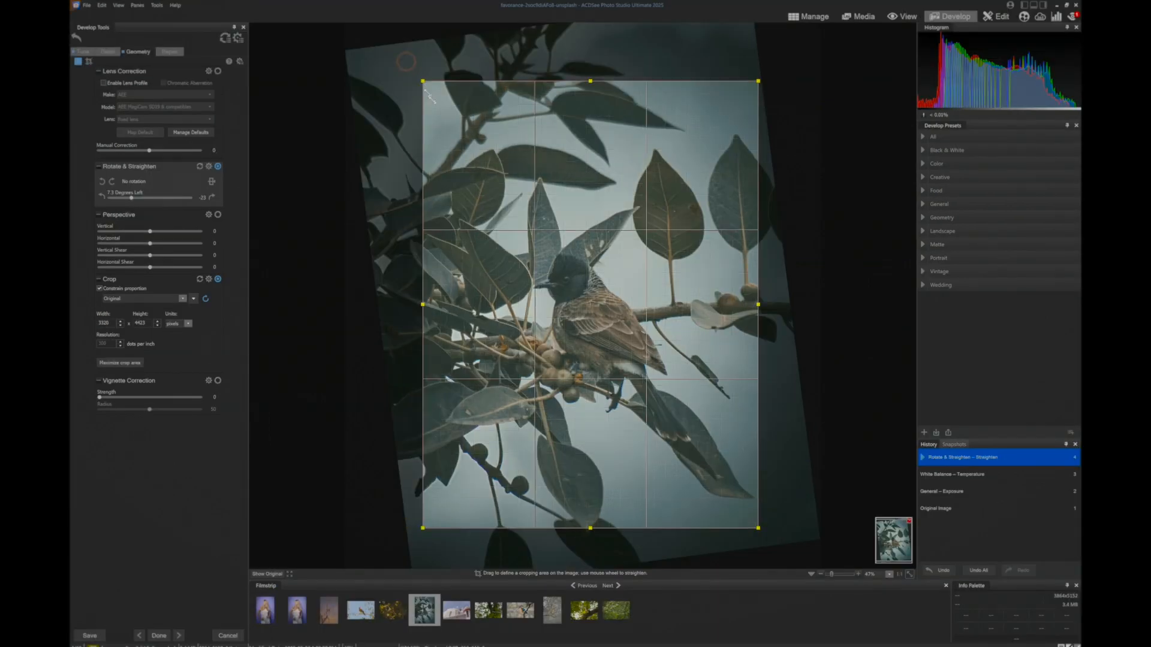
pyautogui.moveTo(542, 366); pyautogui.dragTo(513, 396)
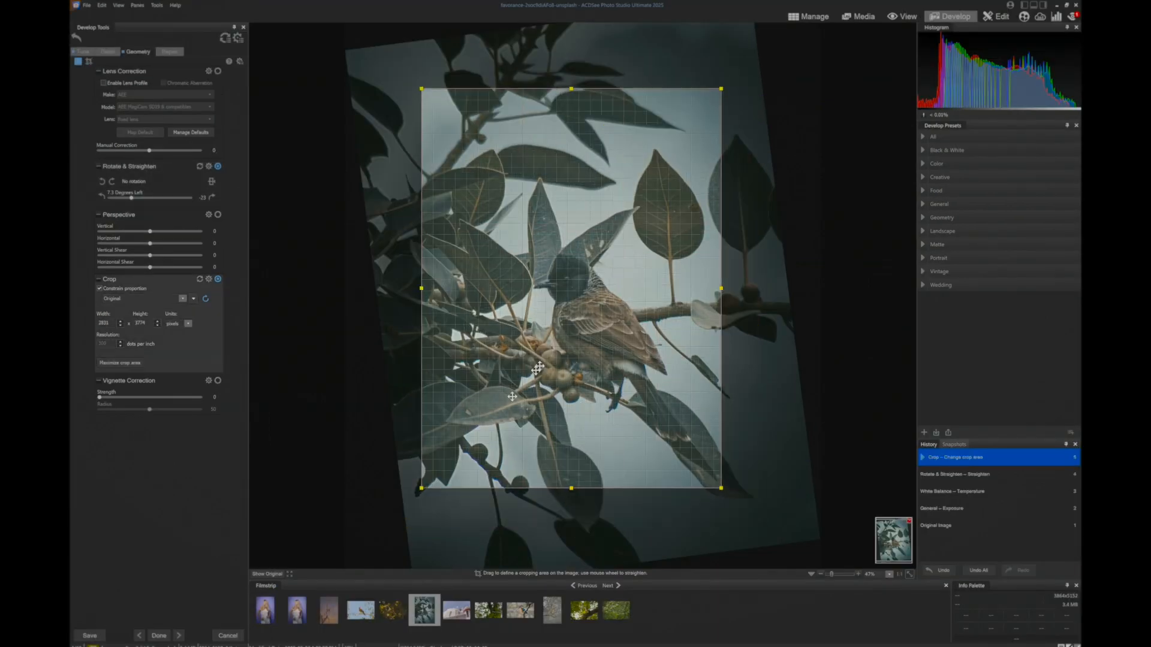
pyautogui.click(269, 575)
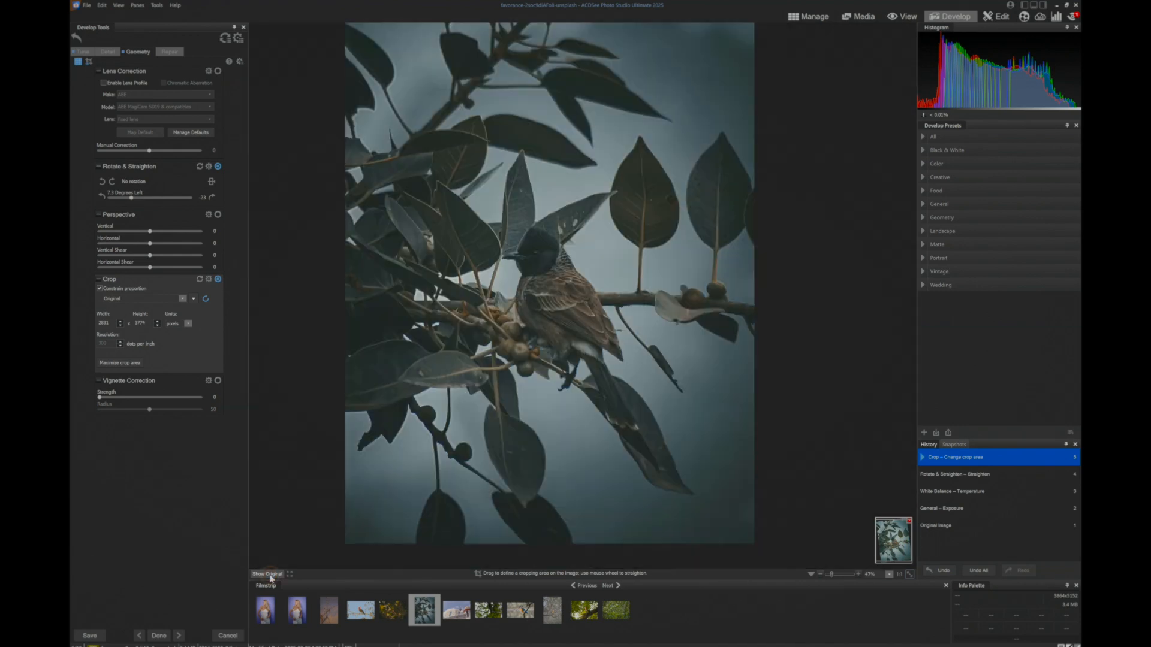
pyautogui.click(270, 579)
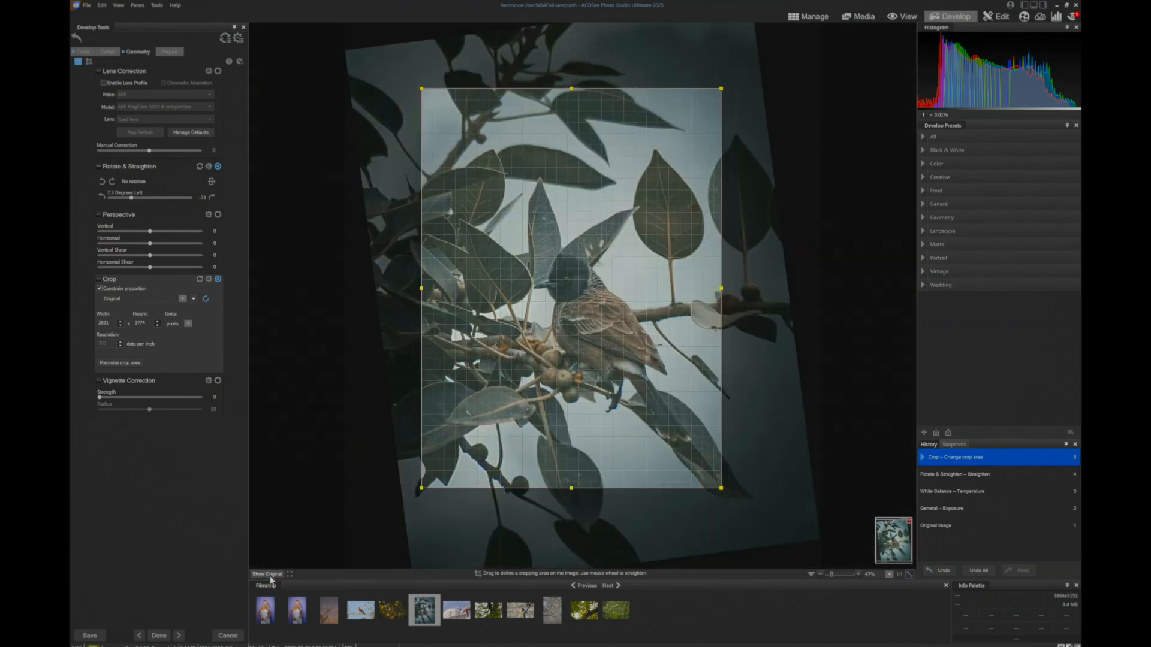
# - Reset the geometry, then save a copy of the photo named image2 in the Lessons folder
pyautogui.click(226, 38)
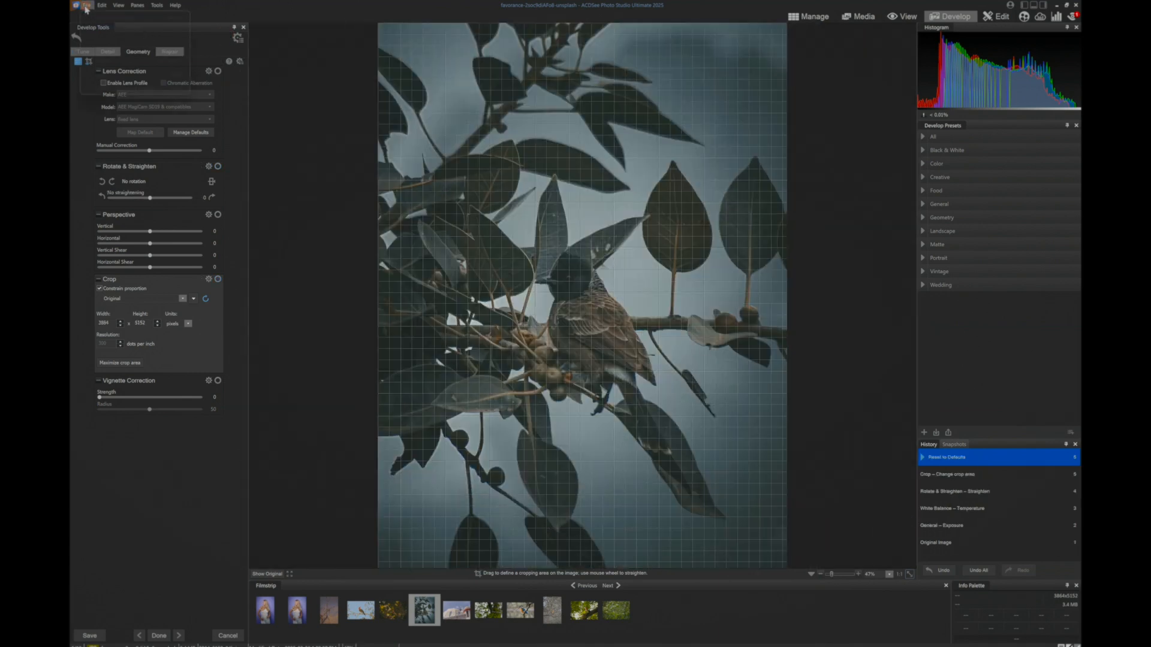
pyautogui.click(101, 49)
pyautogui.write('image2')
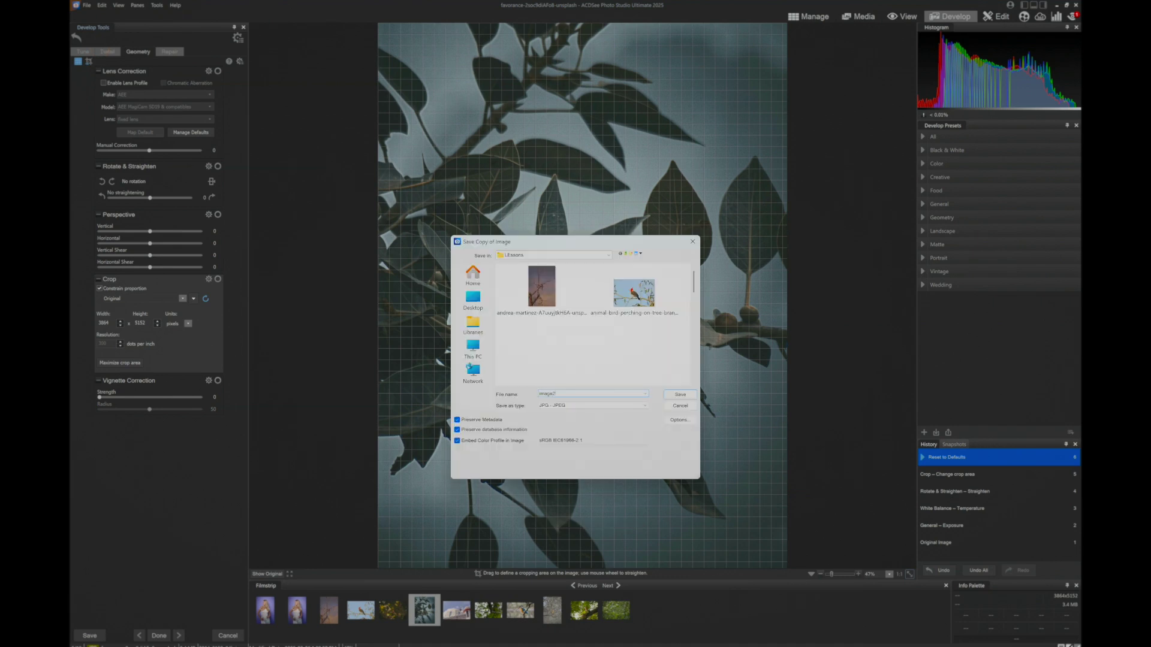
pyautogui.press('Return')
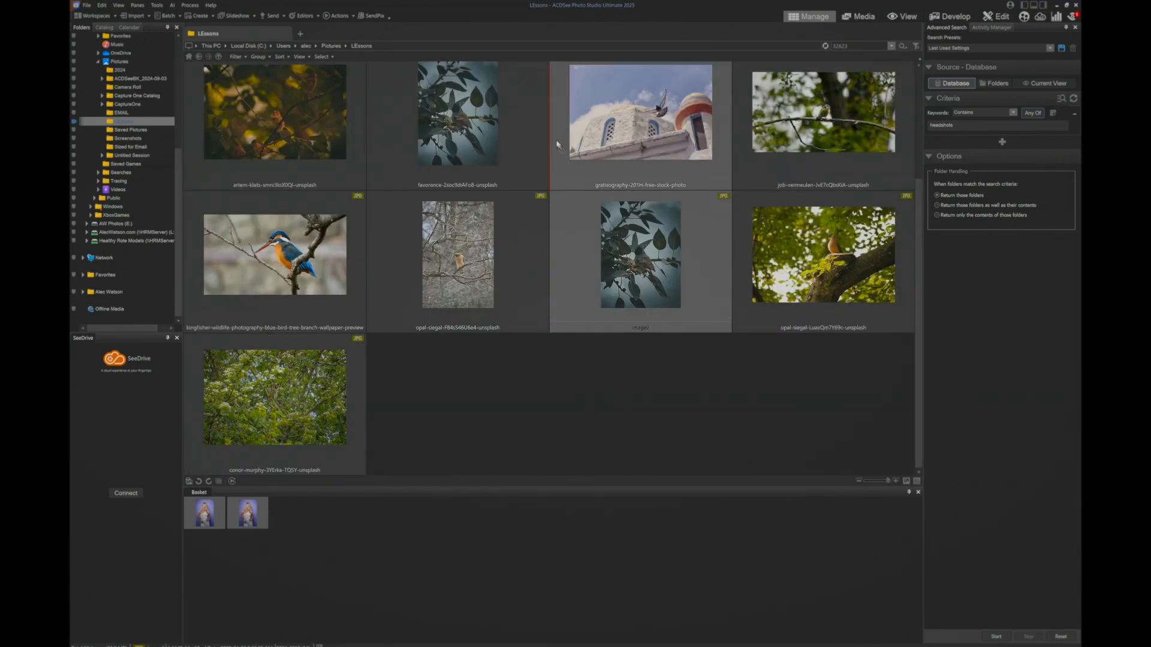
# - Refresh the Lessons folder and select the saved copy image2 for developing
pyautogui.press('F5')
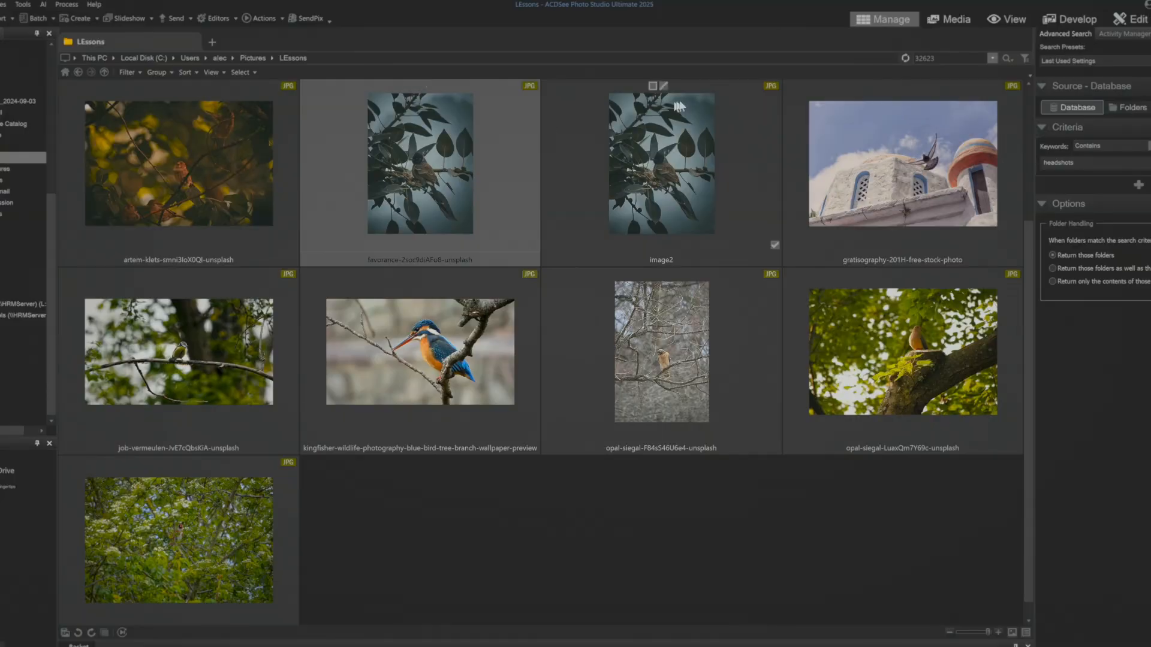
pyautogui.click(654, 135)
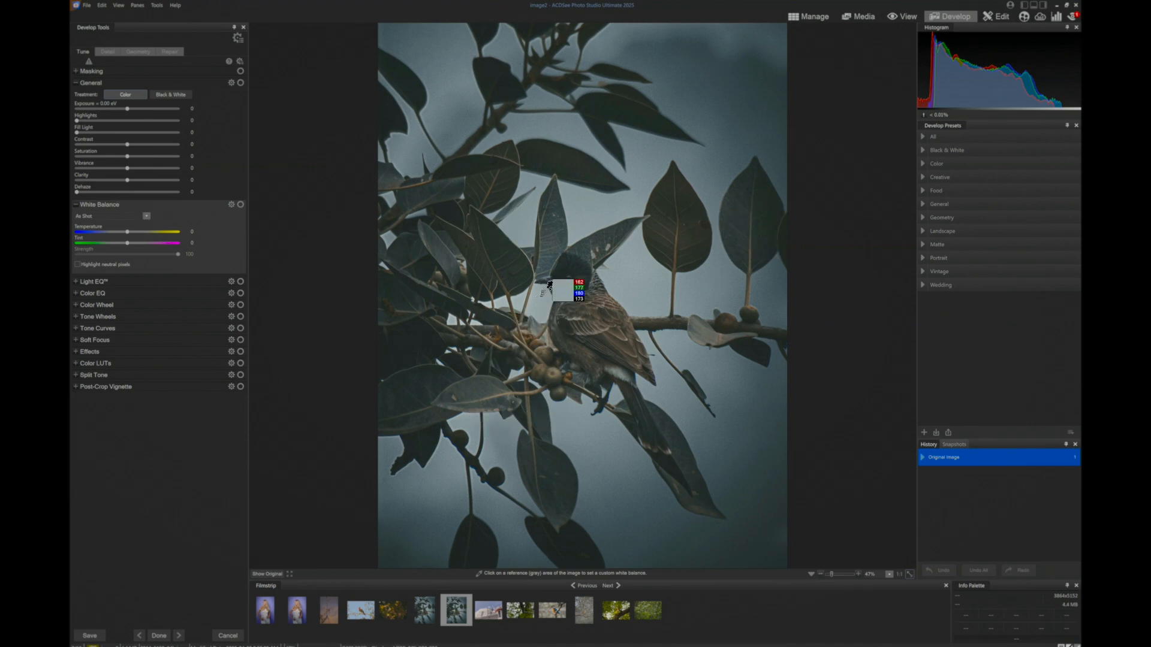
# - Set white balance from a neutral grey area of the sky and raise the exposure
pyautogui.click(585, 213)
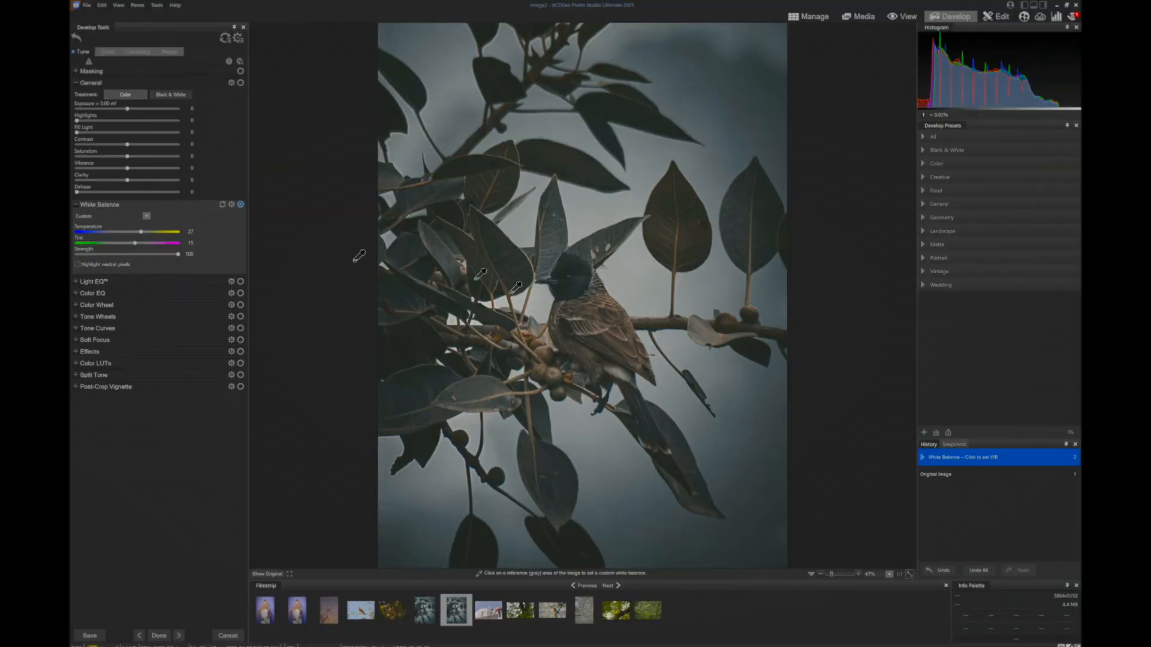
pyautogui.moveTo(126, 110); pyautogui.dragTo(133, 110)
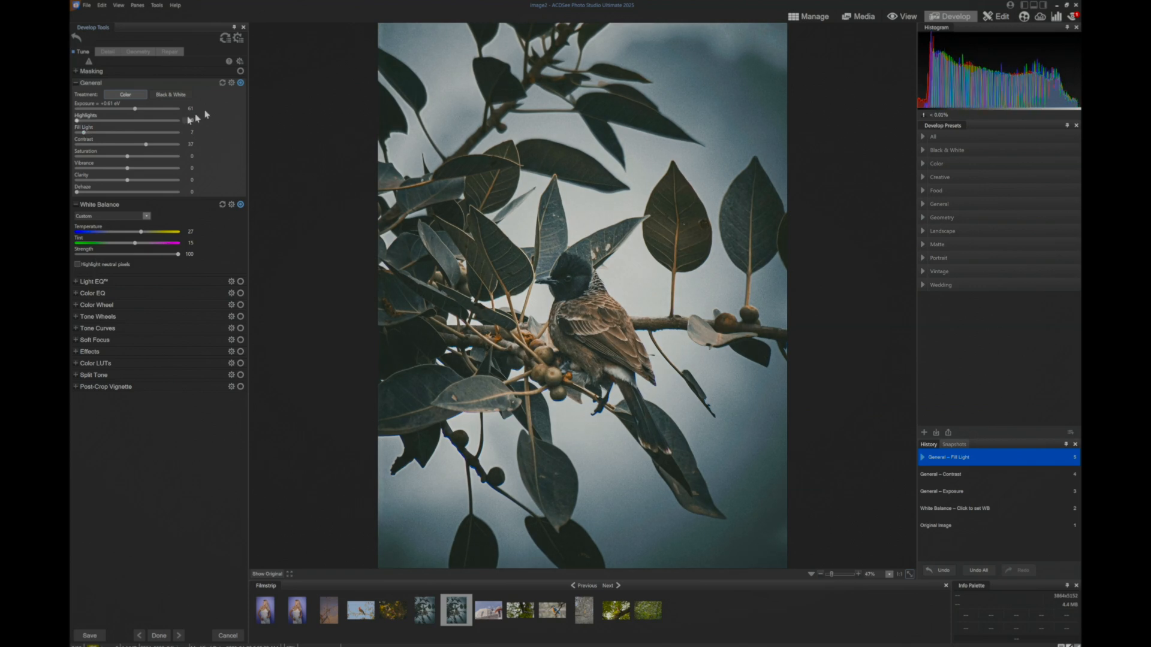
# - In the Geometry adjustments, reset the crop to cover the full image
pyautogui.click(143, 53)
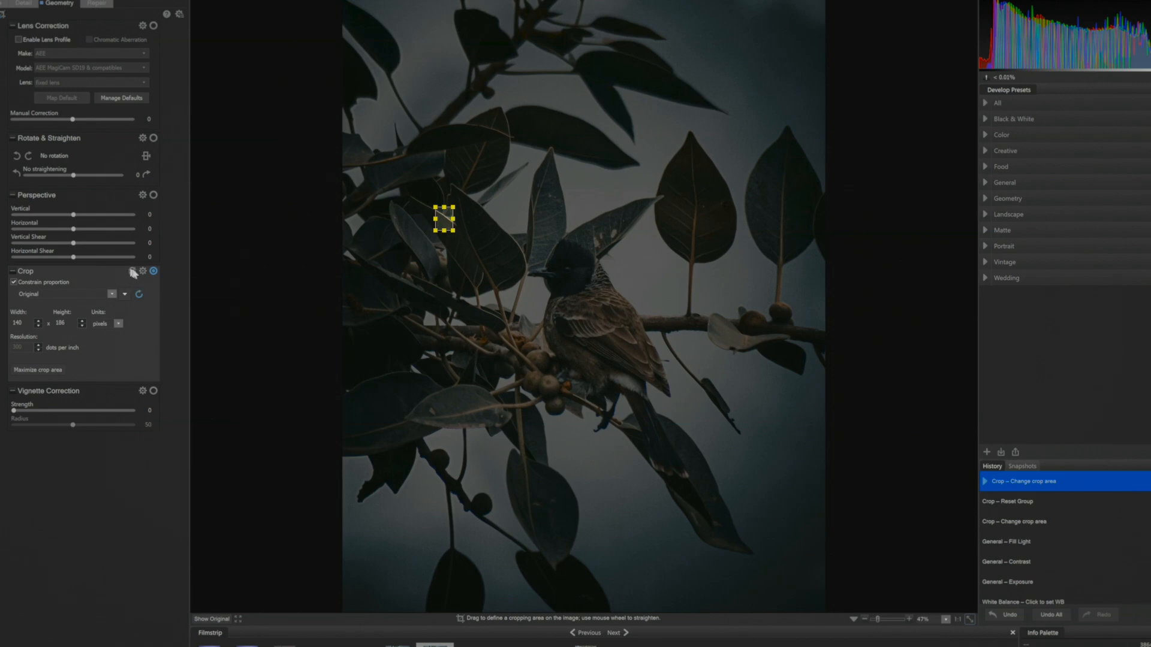
pyautogui.click(134, 272)
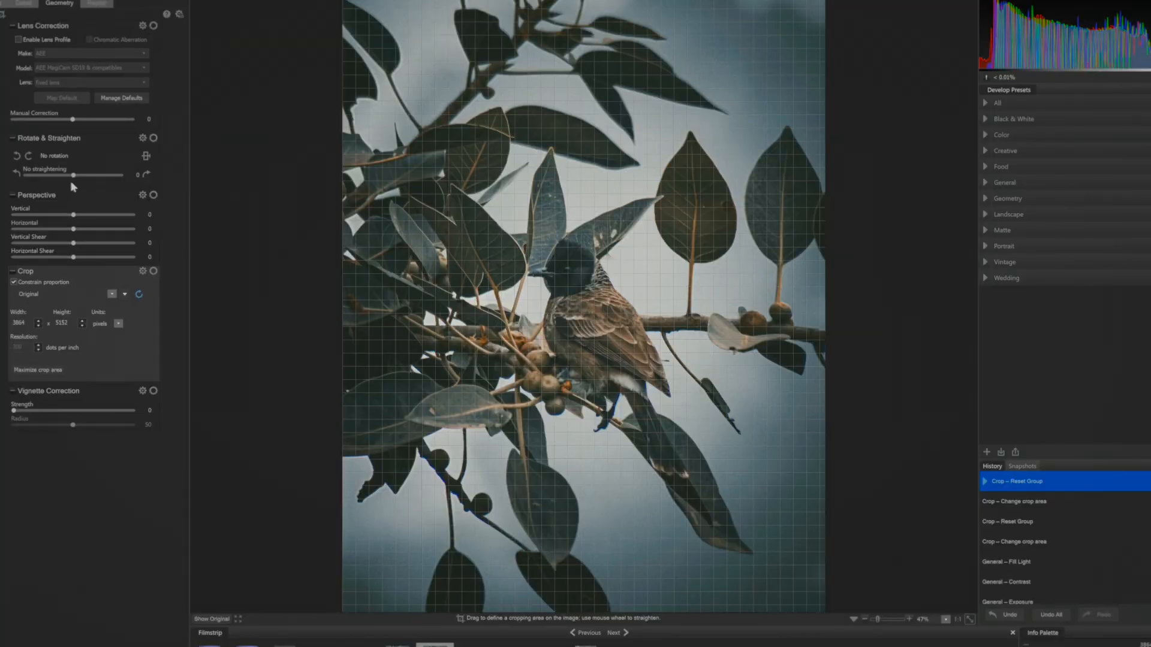
# - Straighten image2 8.3 degrees to the left
pyautogui.moveTo(73, 175); pyautogui.dragTo(44, 178)
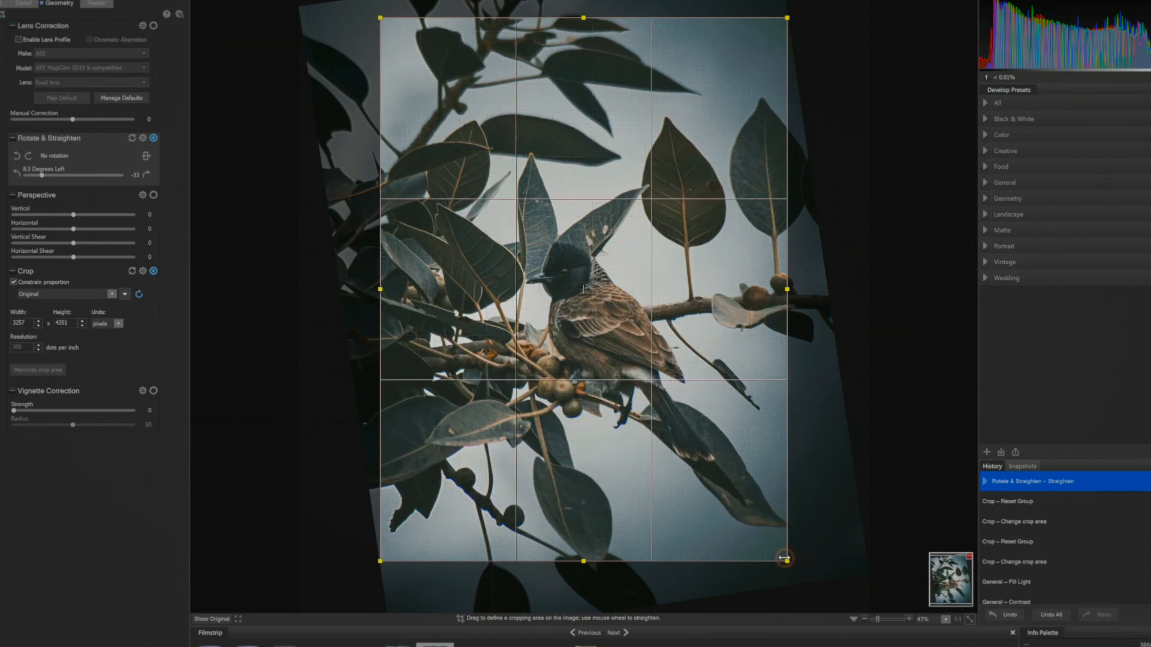
# - Reshape the crop from its bottom-right and top-left handles to frame the bird on the thirds overlay
pyautogui.moveTo(784, 560)
pyautogui.mouseDown()
pyautogui.moveTo(767, 503)
pyautogui.moveTo(772, 513)
pyautogui.mouseUp()
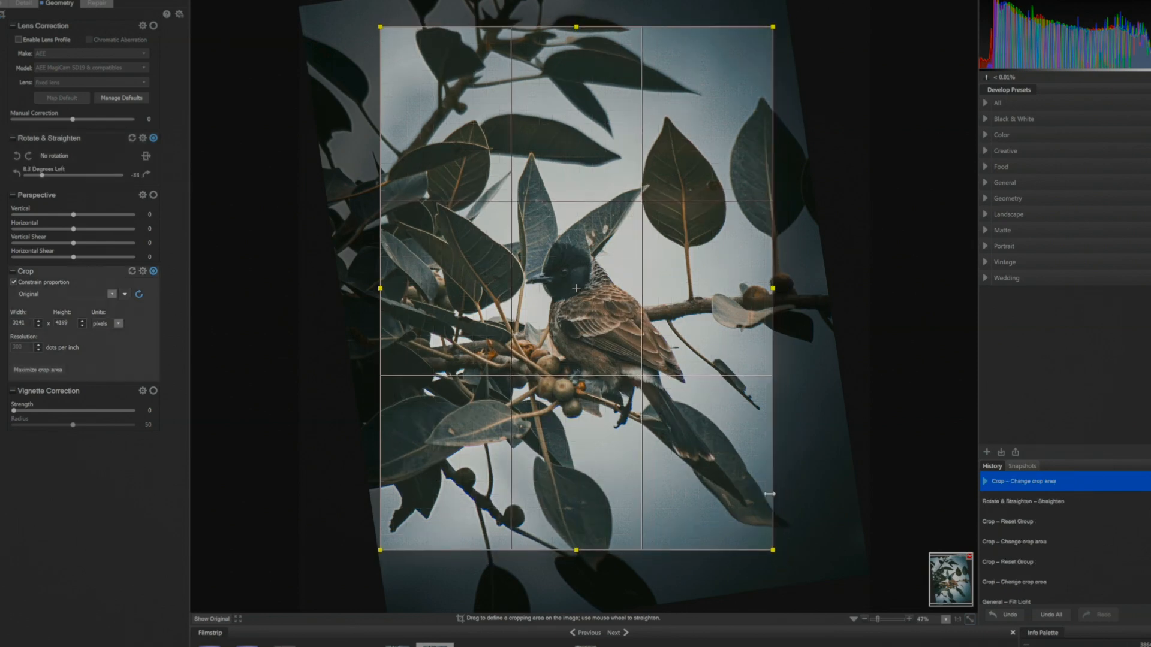
pyautogui.moveTo(576, 552); pyautogui.dragTo(577, 527)
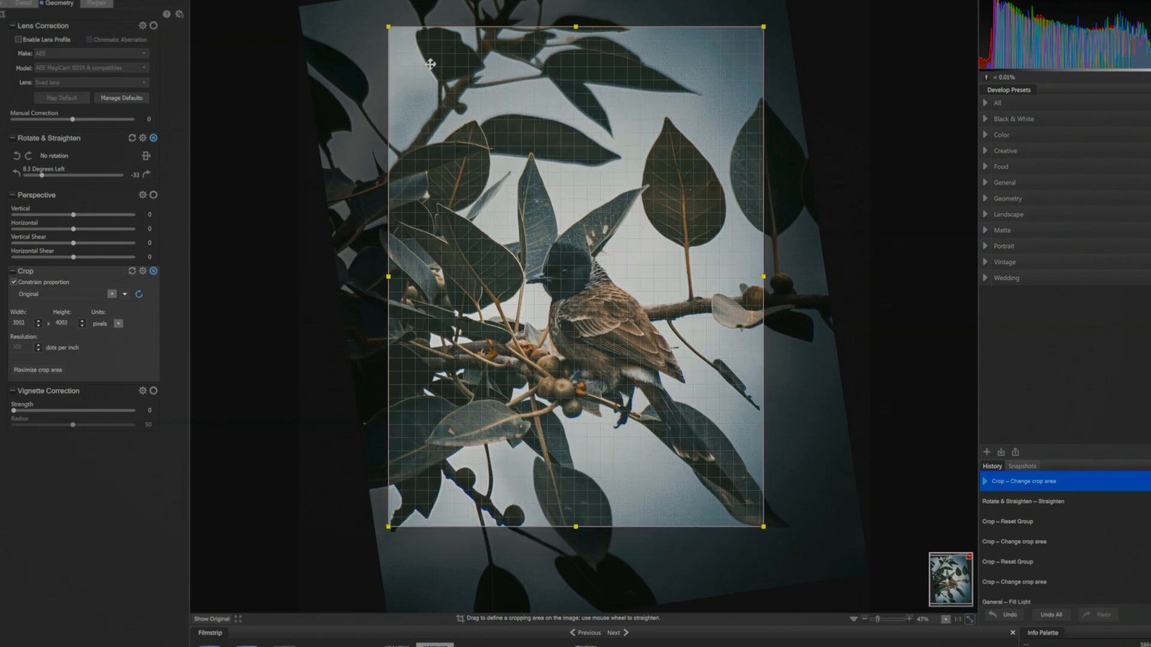
pyautogui.moveTo(389, 27); pyautogui.dragTo(371, 7)
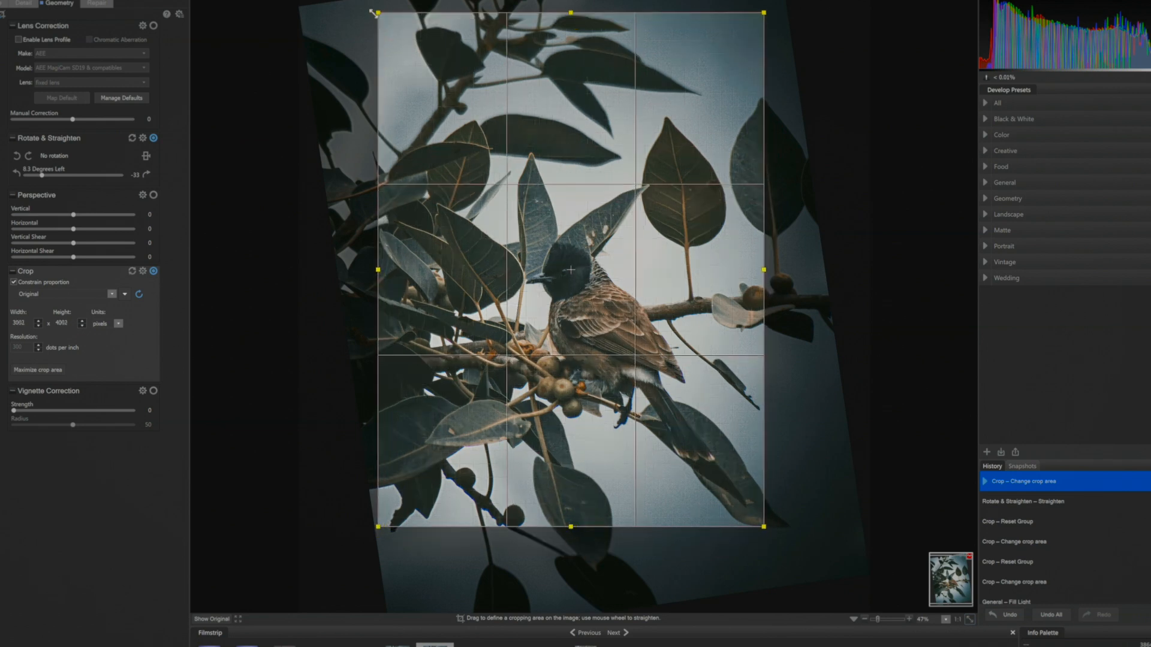
pyautogui.moveTo(375, 9); pyautogui.dragTo(372, 12)
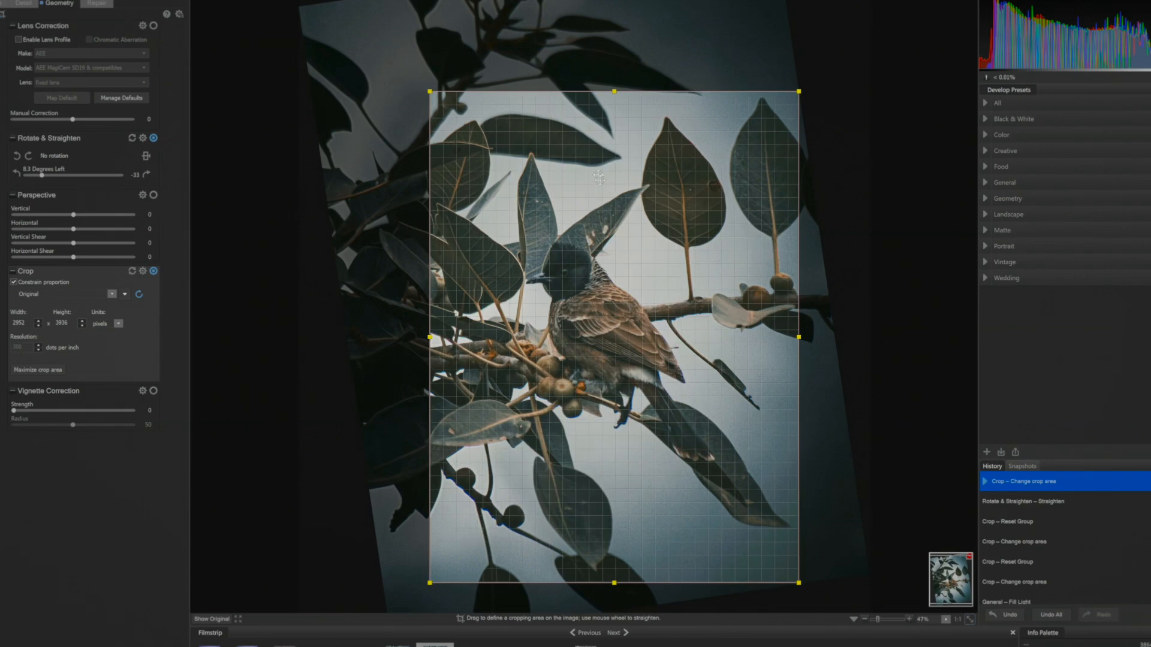
# - Pull the crop's top-left corner inward to finalise the 2790×3720 thirds crop
pyautogui.moveTo(432, 93); pyautogui.dragTo(444, 111)
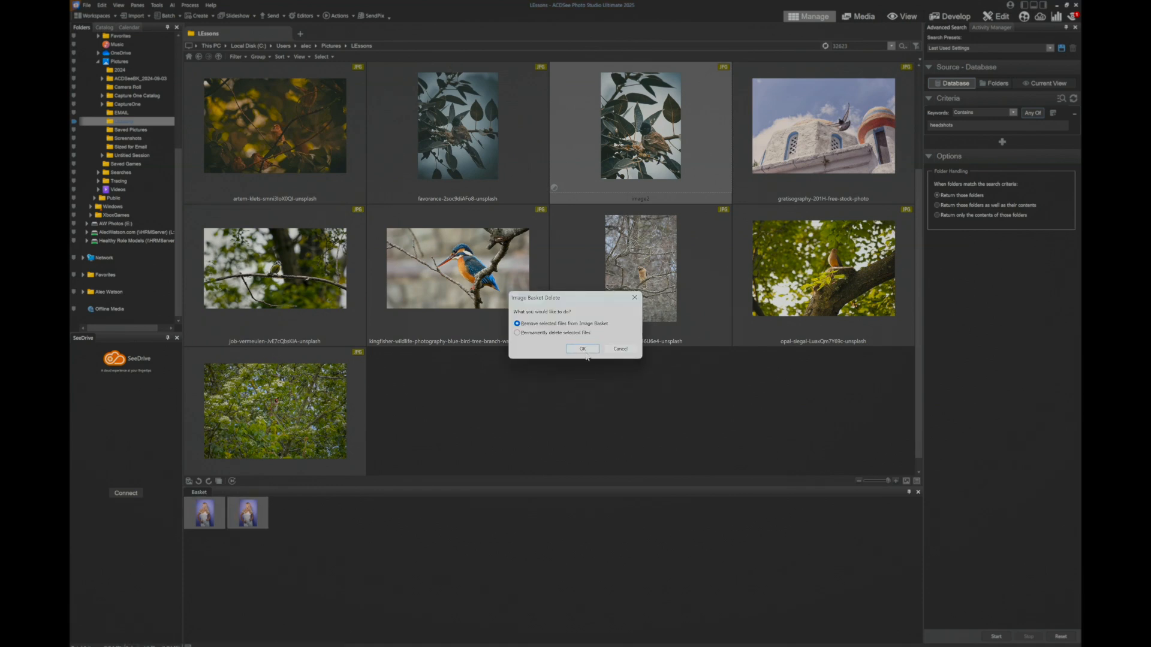
# - Add the original bird photo to the basket and view it side by side with image2
pyautogui.click(470, 151)
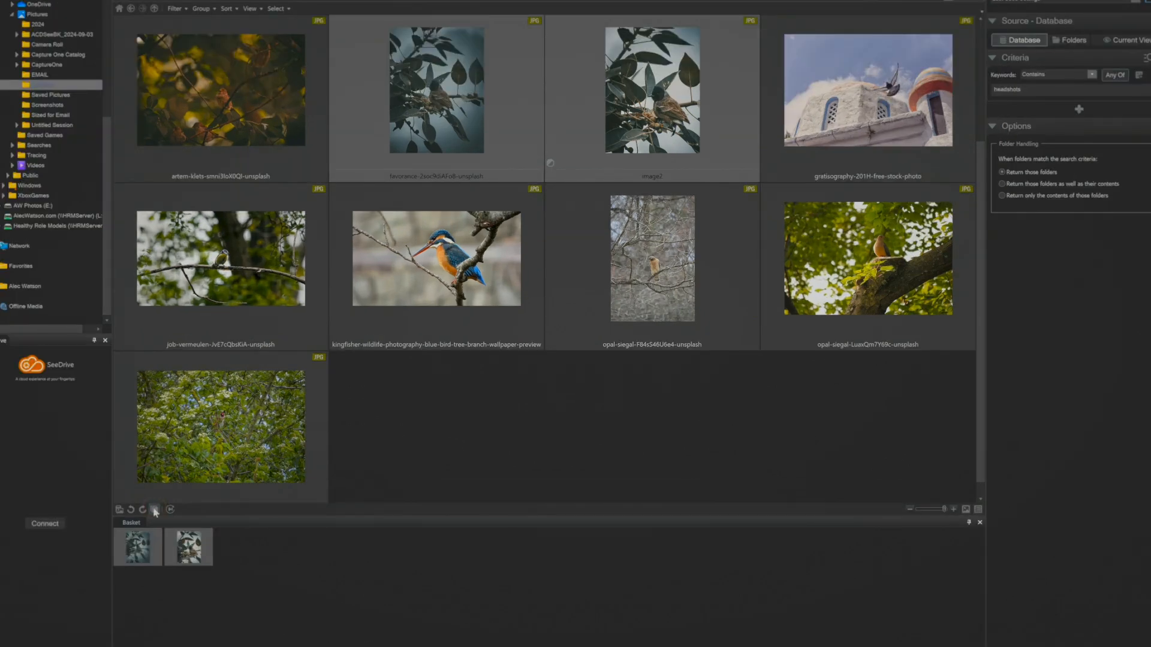
pyautogui.click(155, 511)
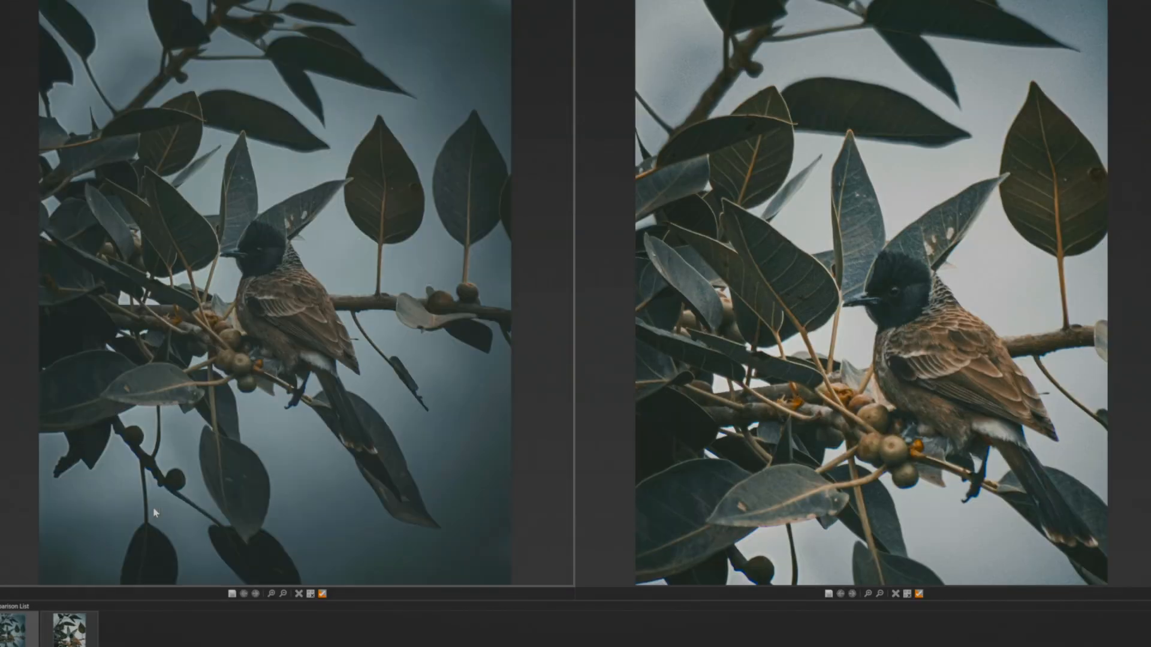